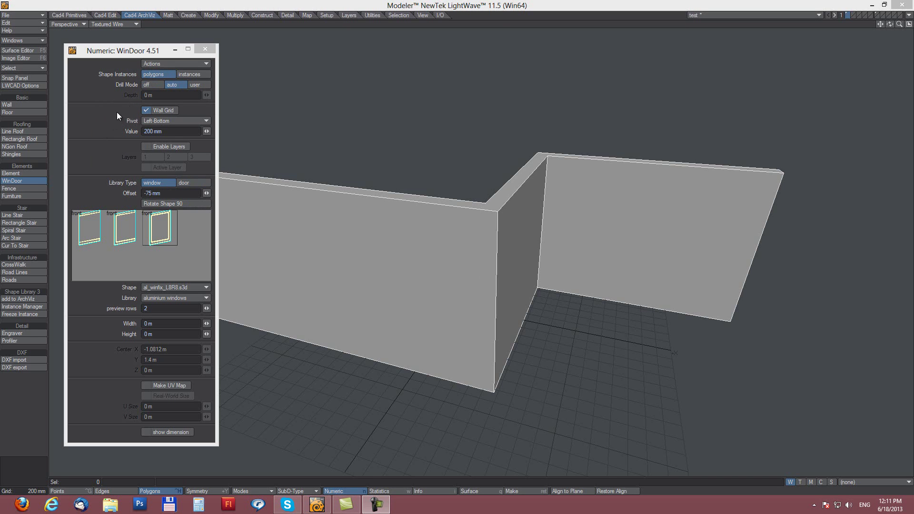
Draw an aluminium window on the near wall and stretch it to the outer corner, 2.1 m wide and 1.6 m high.
left_click_drag(327, 227, 444, 341)
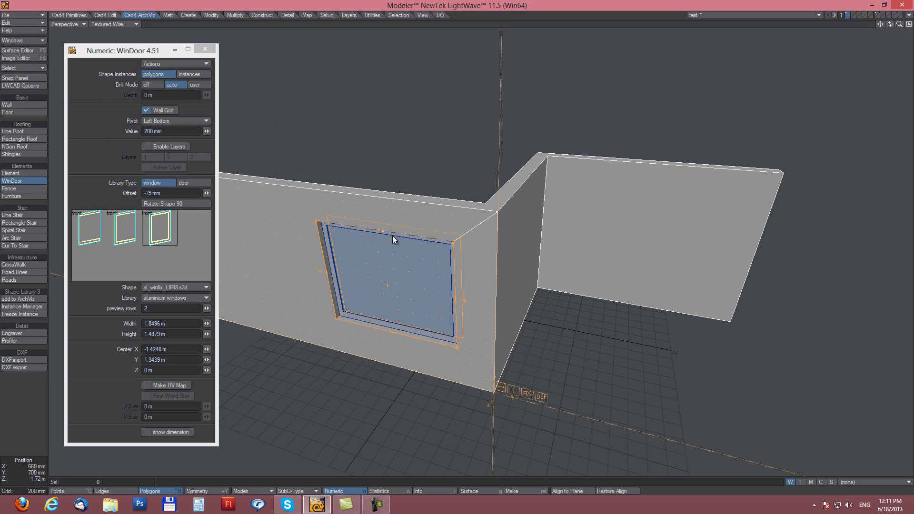
left_click_drag(329, 275, 343, 272)
left_click_drag(454, 295, 496, 270)
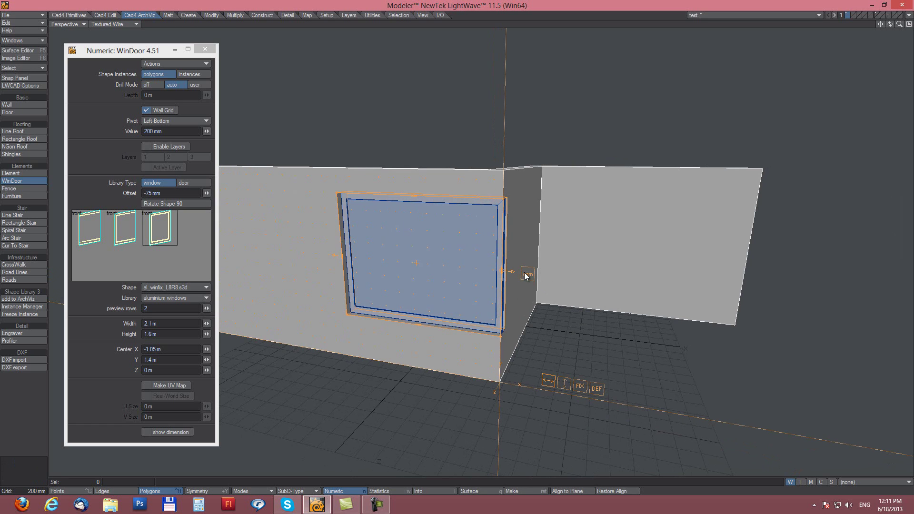
Toggle the corner connection at the window's outer-corner side and accept the window.
left_click(529, 274)
left_click(528, 274)
left_click(528, 275)
mouse_move(507, 257)
left_mouse_down("alt")
mouse_move(471, 311)
mouse_move(512, 276)
mouse_move(530, 298)
mouse_move(468, 255)
mouse_move(554, 343)
left_mouse_up("alt")
left_click(531, 293)
left_click(529, 293)
key("Return")
Draw a window about 2.2 m wide and 1.6 m high on the middle wall, starting at the outer corner.
left_click_drag(448, 242, 541, 298)
left_click_drag(444, 335, 419, 348)
left_click_drag(408, 253, 406, 242)
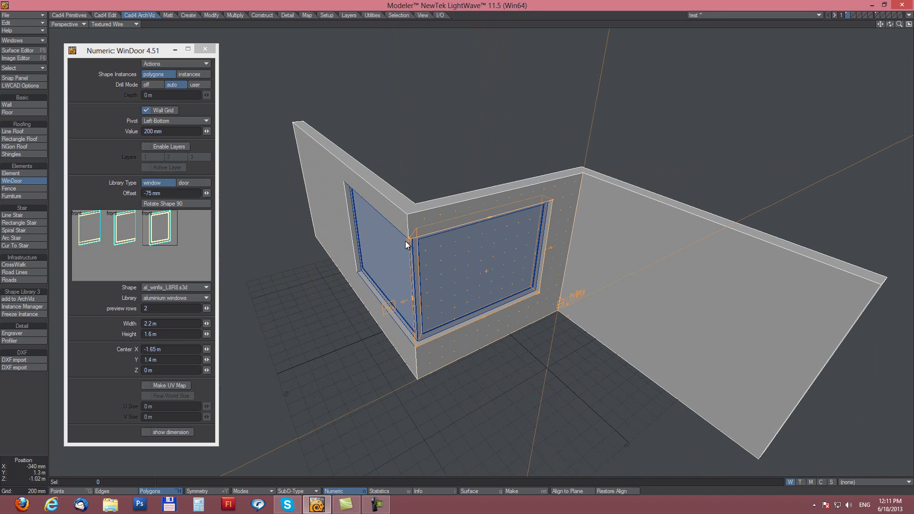
Stretch the middle wall's window to the inner corner at 2.75 m wide, toggle its corner connections and accept it.
left_click_drag(550, 248, 571, 238)
left_click_drag(461, 337, 393, 274, "alt")
left_click(587, 248)
left_click(587, 248)
left_click(371, 278)
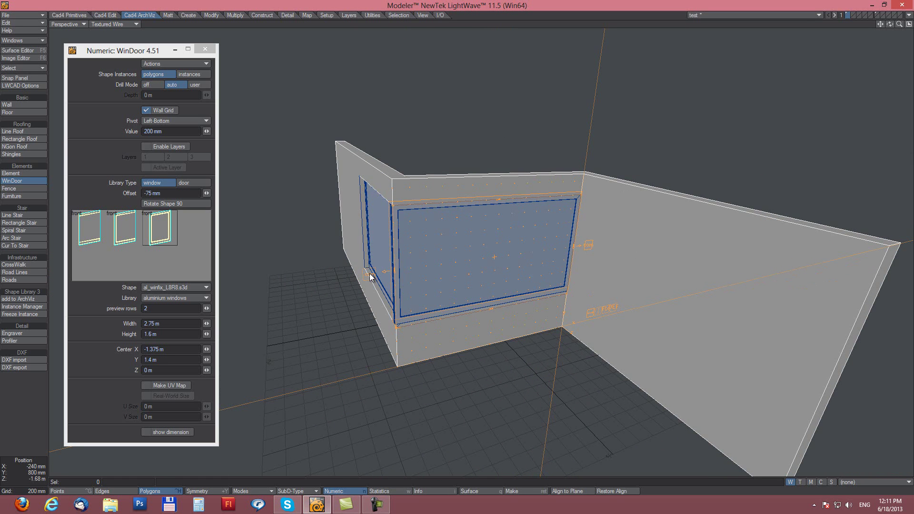
left_click_drag(371, 277, 464, 301, "alt")
right_click(664, 206)
Draw a window about 2.6 m wide and 1.6 m high on the far wall, aligned to the inner corner.
left_click_drag(587, 194, 736, 307)
left_click_drag(576, 262, 556, 276)
mouse_move(562, 188)
left_mouse_down()
mouse_move(566, 198)
mouse_move(566, 188)
left_mouse_up()
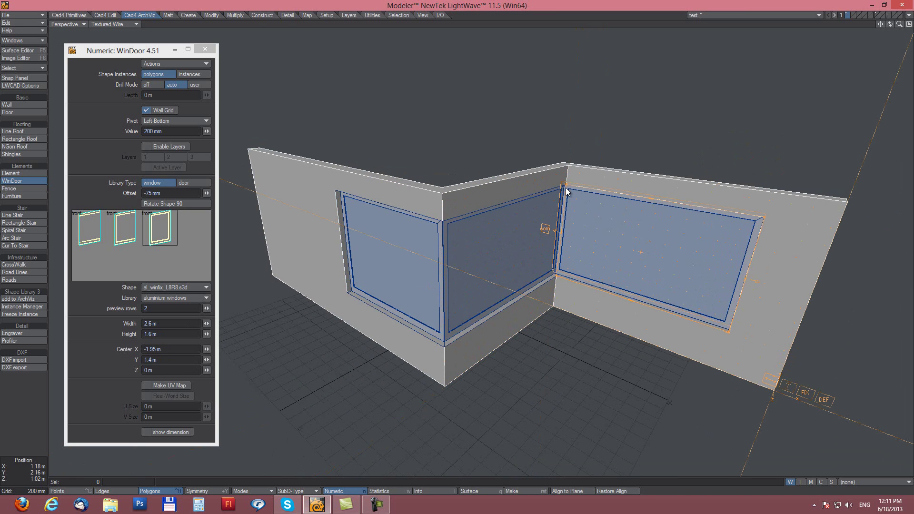
Stretch the far wall's window to the free wall end at 3.25 m wide and toggle its end connection.
left_click_drag(746, 279, 808, 288)
left_click_drag(678, 191, 443, 214, "alt")
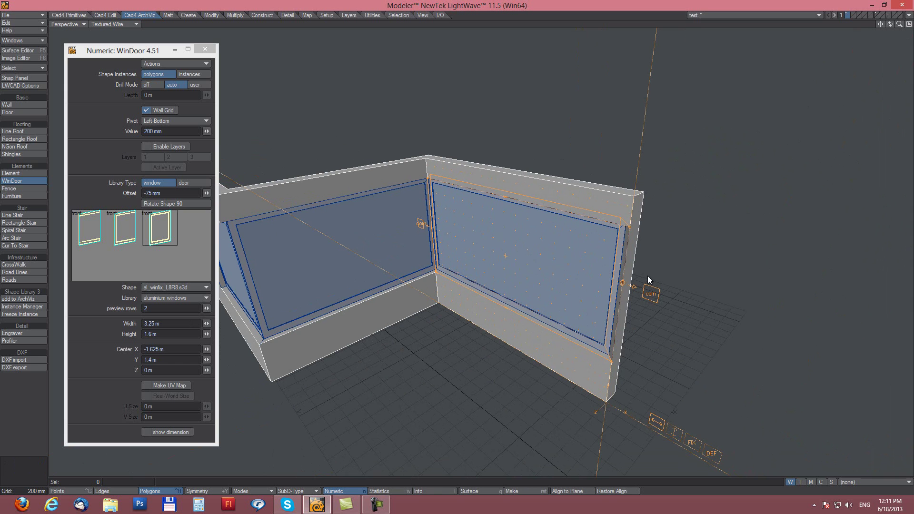
left_click_drag(651, 295, 652, 297)
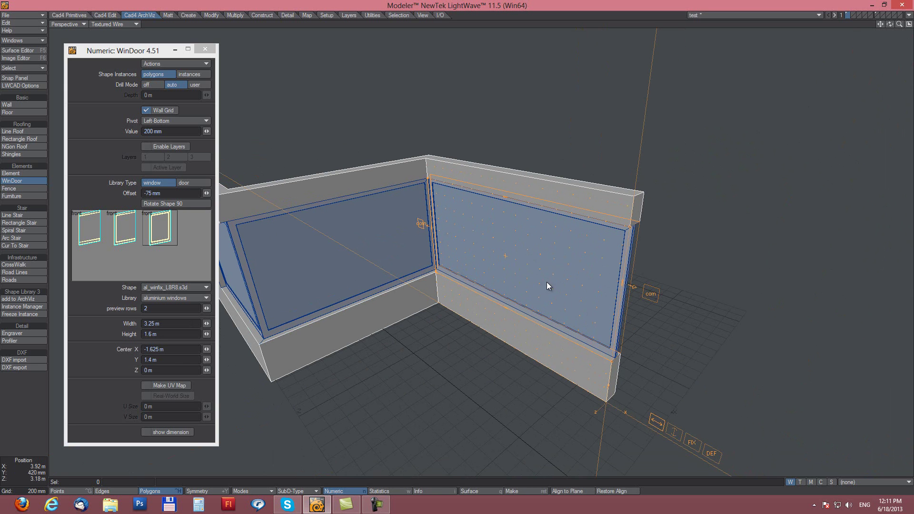
left_click(416, 215)
left_click_drag(402, 215, 541, 257, "alt")
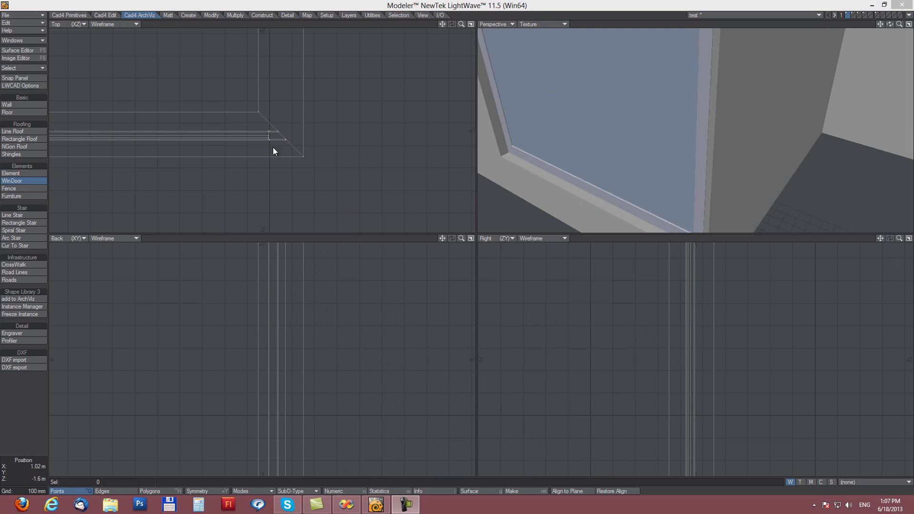
Compare the window frame's corner joint in the top view with the variant on layer 2.
scroll(288, 135, "up", 1)
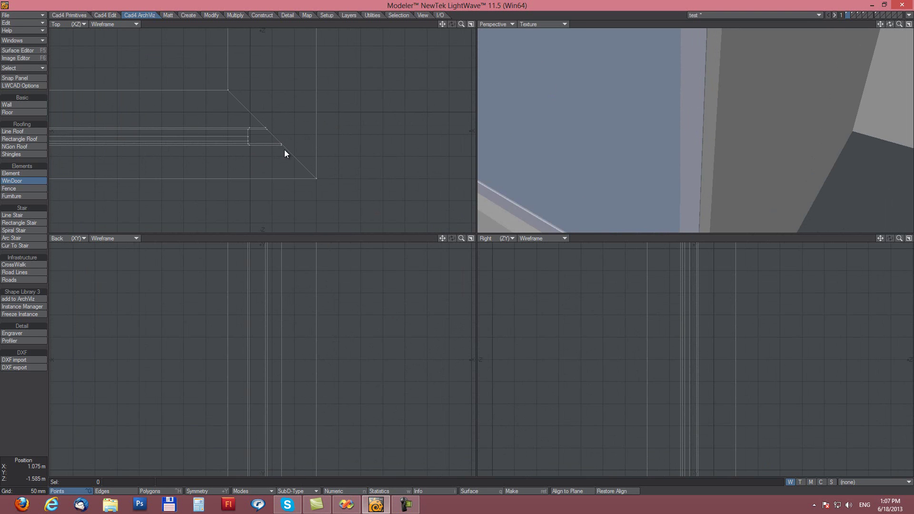
key("2")
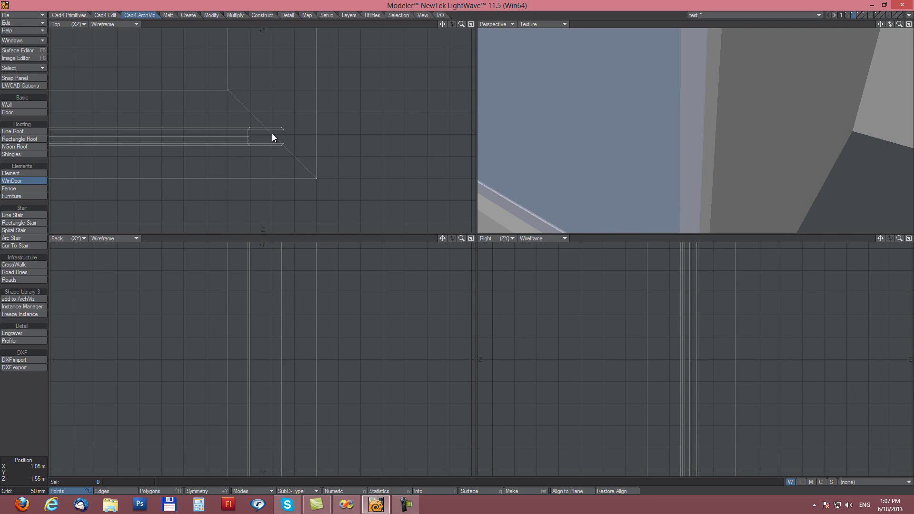
left_click(271, 144)
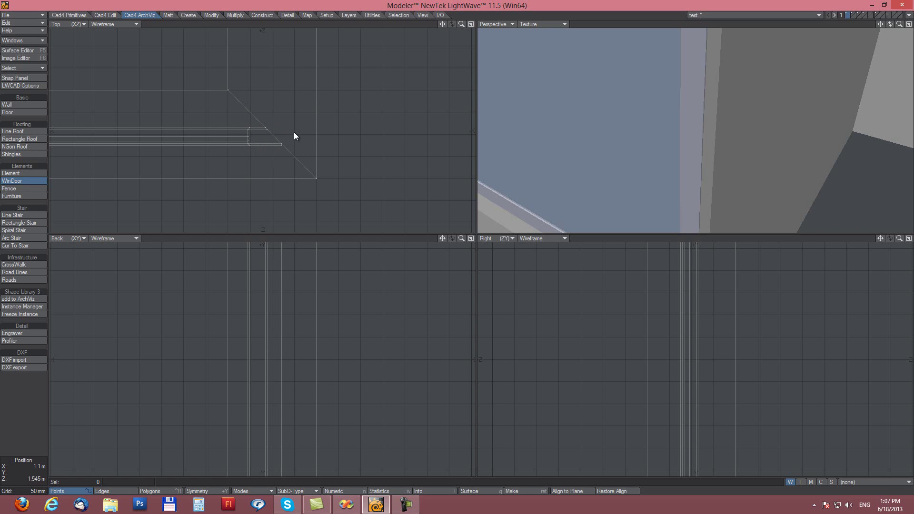
scroll(345, 129, "down", 3)
left_click_drag(379, 132, 298, 148, "alt")
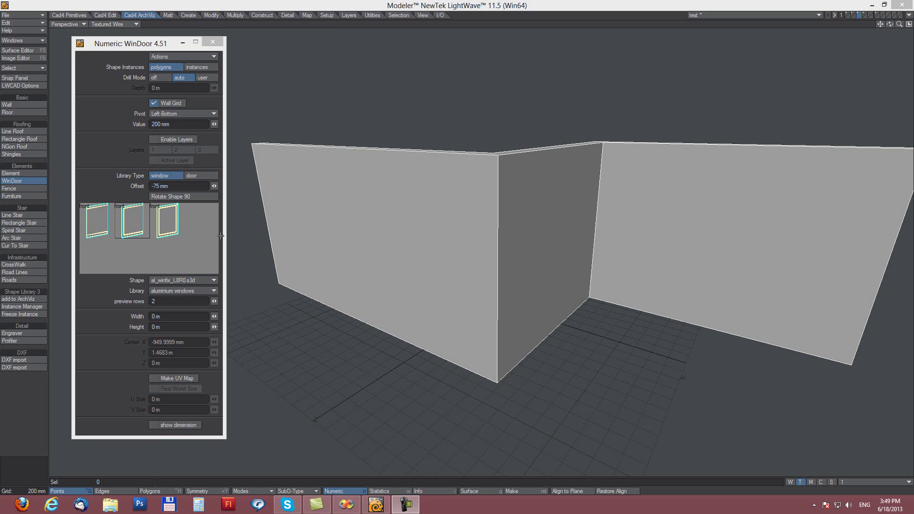
Choose the al_parapet.s3d shape from the aluminium frames library.
left_click(172, 291)
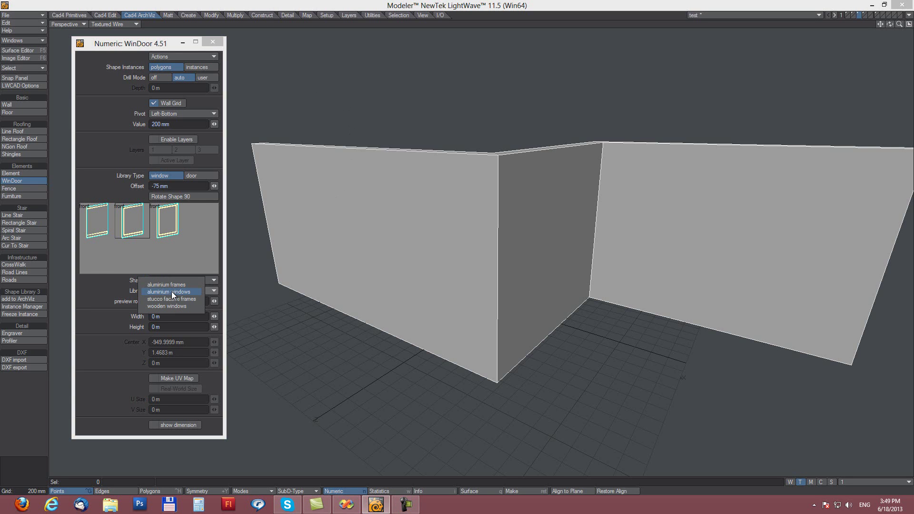
left_click(170, 285)
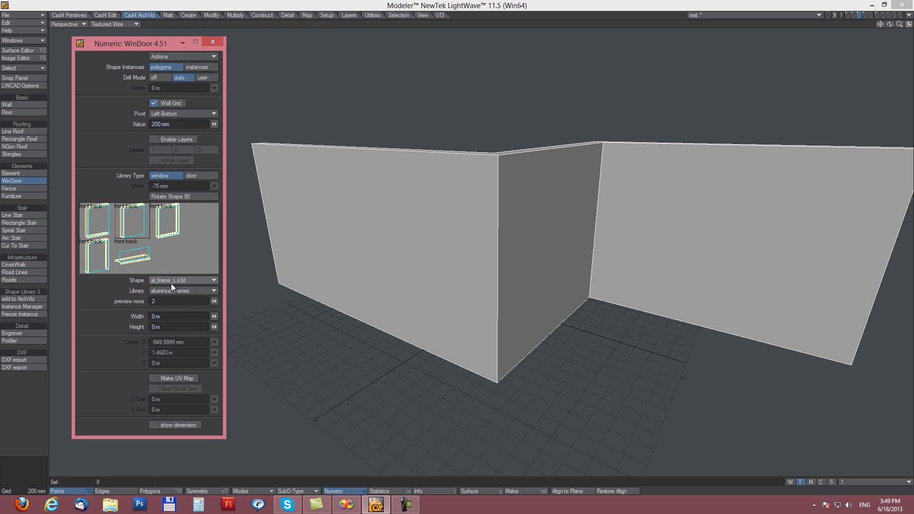
left_click(132, 256)
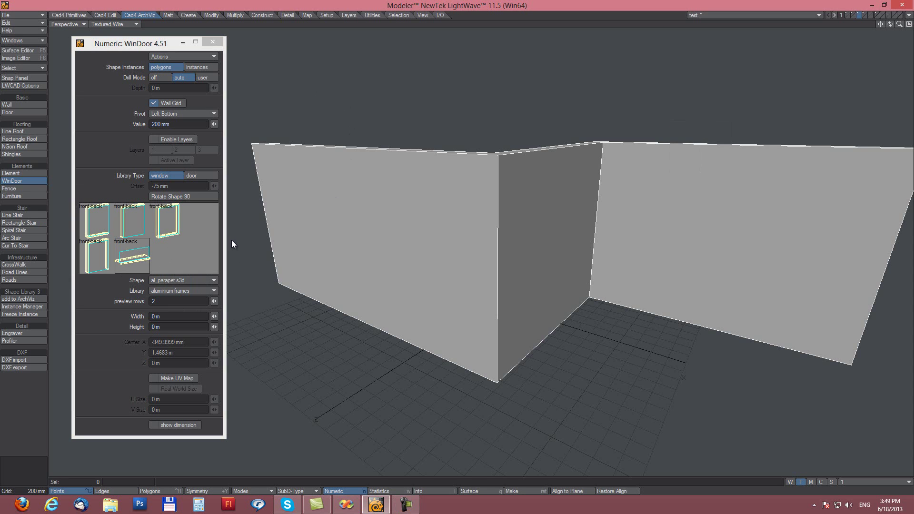
mouse_move(527, 226)
left_mouse_down("alt")
mouse_move(544, 230)
mouse_move(535, 226)
left_mouse_up("alt")
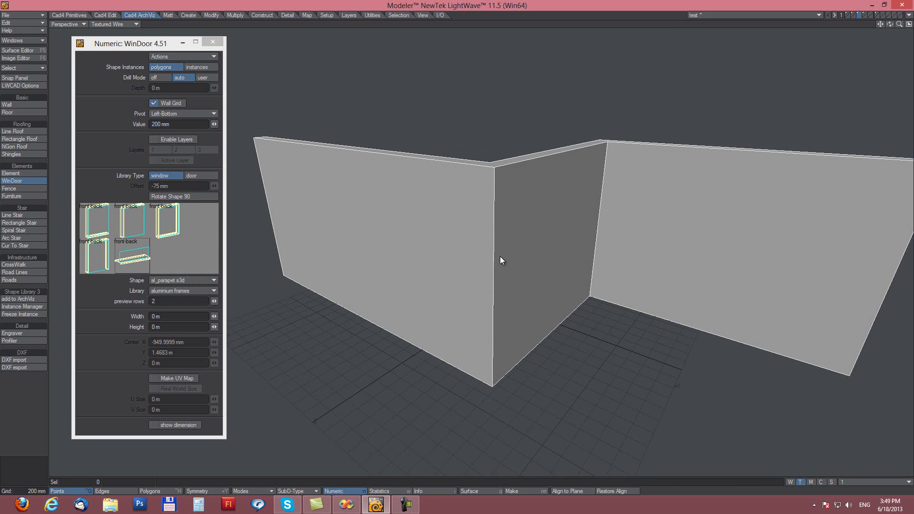
Place parapet openings on both walls at the outer corner, the one on the middle wall about 1.62 m wide and 1.6 m high.
mouse_move(358, 184)
left_mouse_down()
mouse_move(439, 276)
mouse_move(474, 336)
mouse_move(493, 344)
mouse_move(372, 179)
left_mouse_up()
left_click(516, 287)
left_click_drag(566, 186, 496, 347)
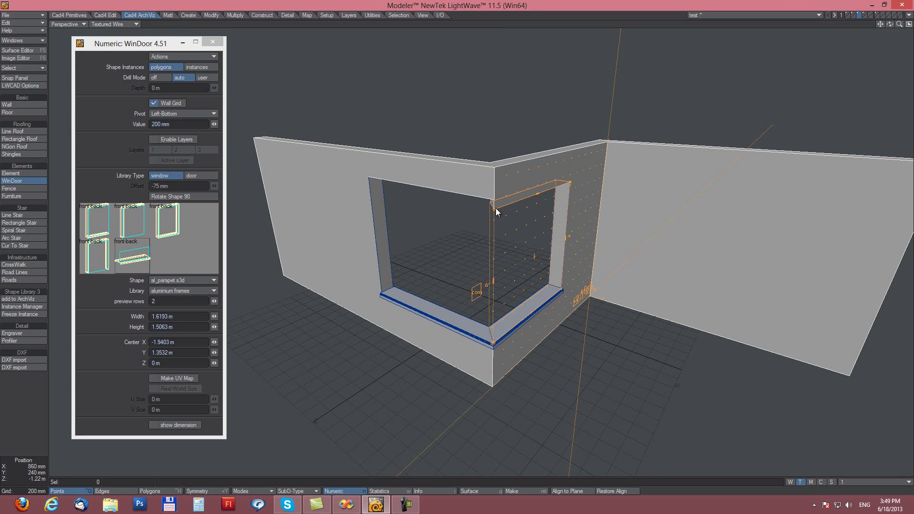
left_click_drag(496, 208, 495, 198)
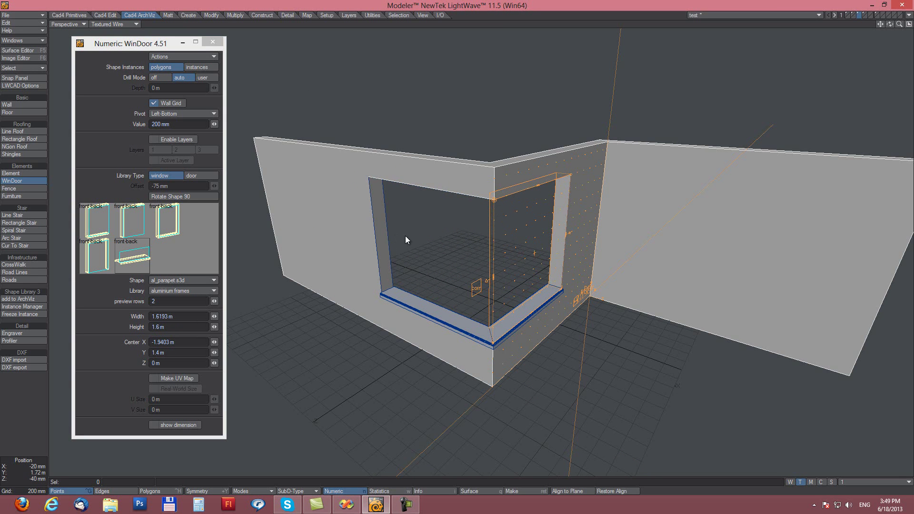
left_click_drag(495, 341, 462, 325, "ctrl+alt")
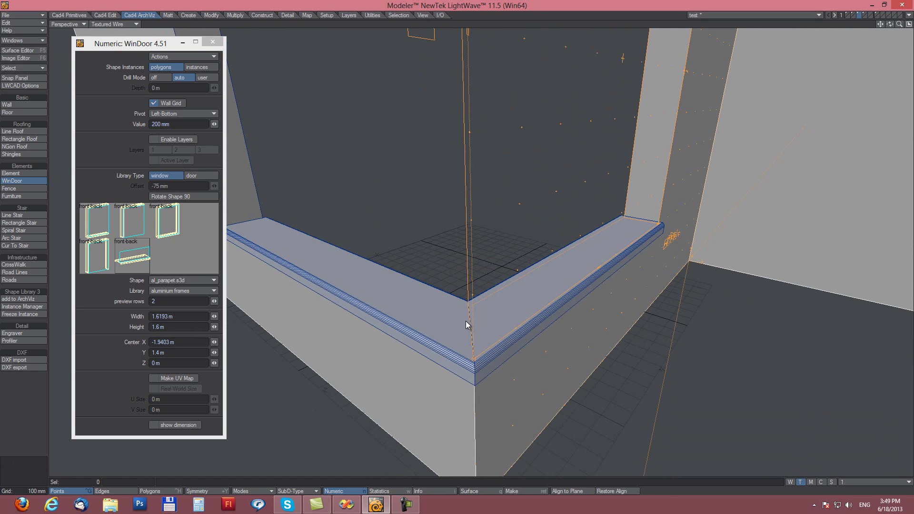
left_click(498, 239)
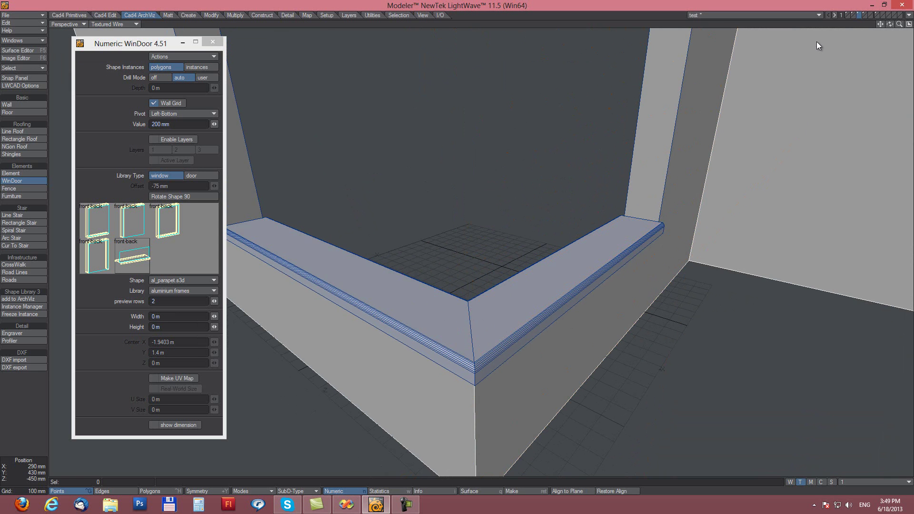
scroll(659, 181, "down", 6)
scroll(646, 182, "up", 2)
left_click_drag(685, 182, 597, 205, "alt+shift")
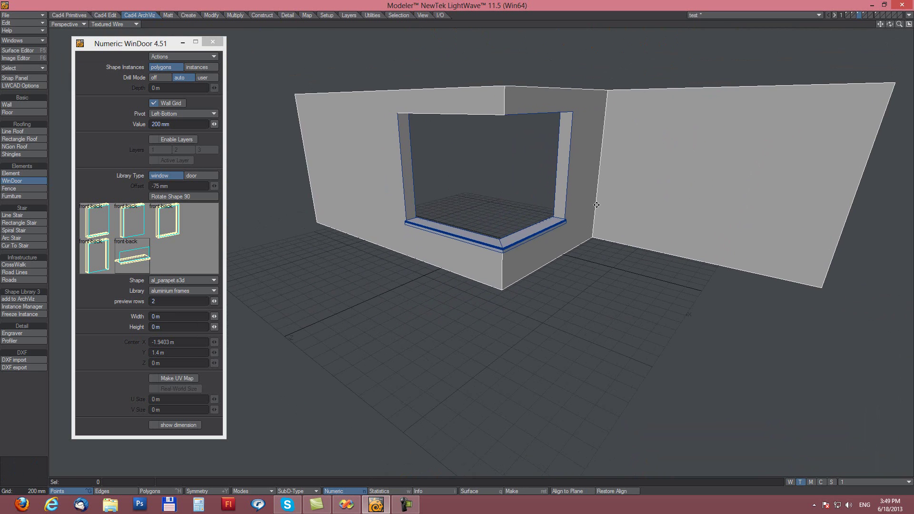
Switch to layer 4 and place an al_frame_C.s3d opening on the near wall beside the outer corner.
left_click(864, 15)
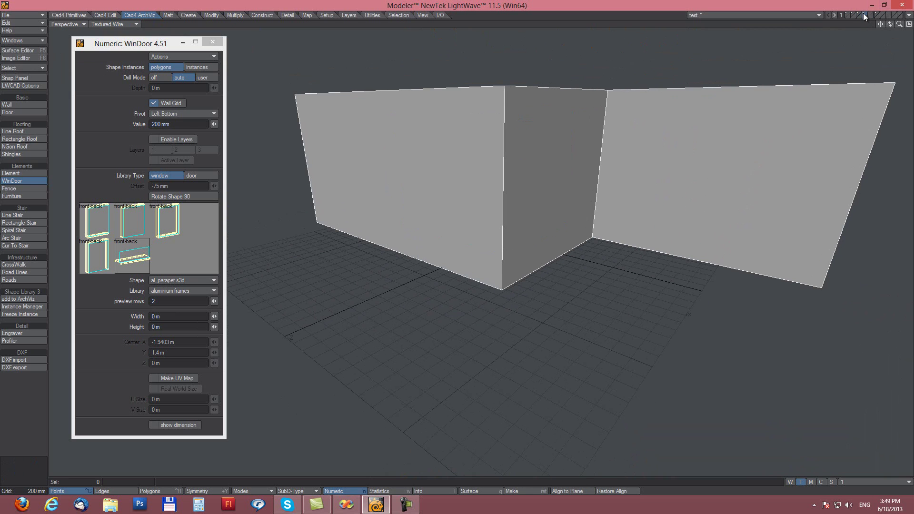
left_click(92, 219)
left_click_drag(422, 127, 495, 236)
left_click_drag(454, 116, 454, 113)
right_click(453, 113)
Add an adjoining al_frame_C.s3d opening about 1.17 m wide on the middle wall, matching the first opening's height.
left_click_drag(558, 112, 503, 228)
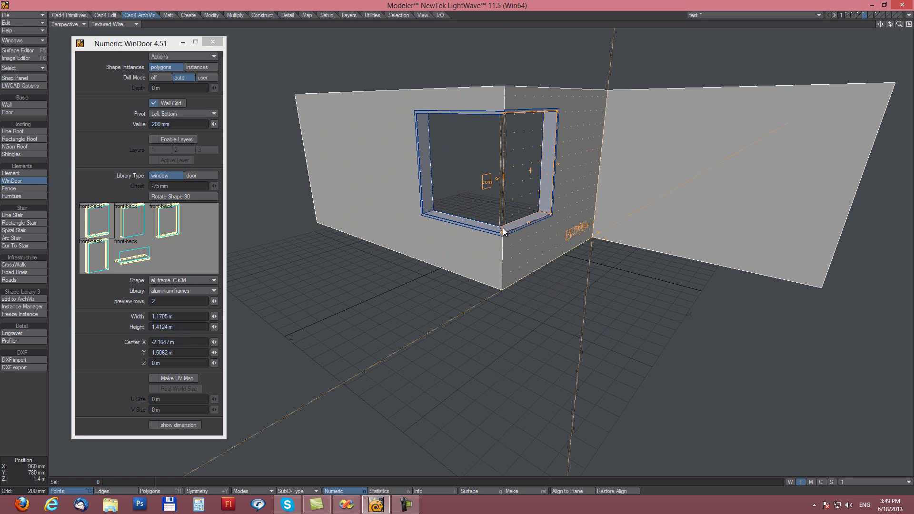
scroll(507, 118, "up", 3)
left_click_drag(540, 122, 476, 135, "alt")
left_click_drag(526, 61, 526, 59)
right_click(525, 59)
left_click_drag(538, 143, 441, 282, "alt")
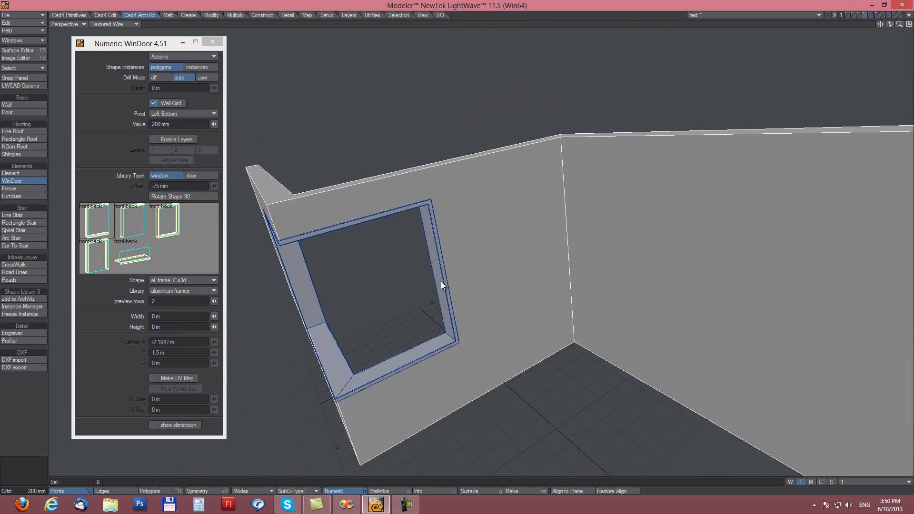
Draw an al_frame_L.s3d opening about 0.83 m wide and 2.2 m high on the middle wall at the inner corner.
left_click(129, 219)
left_click_drag(500, 187, 568, 352)
left_click_drag(530, 185, 528, 179)
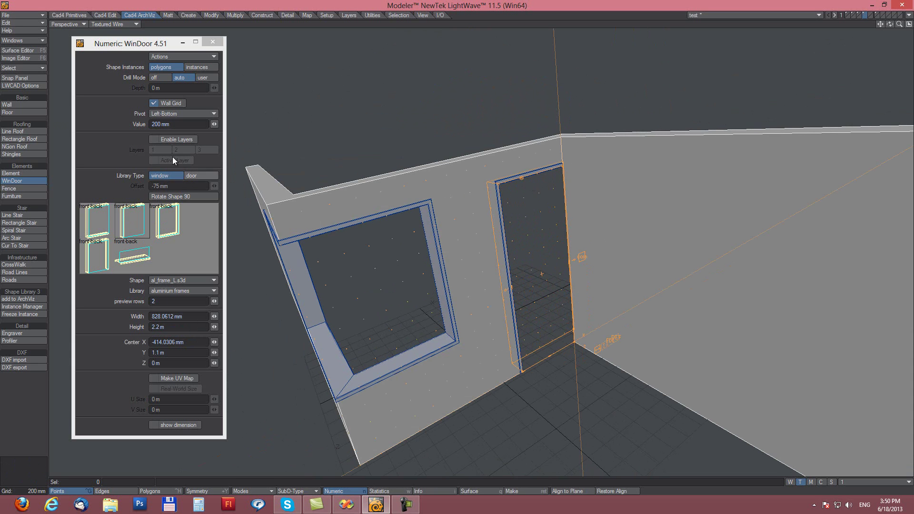
Enable layers, activate layer 2 to fill the frame with a fixed aluminium window, and accept the opening.
left_click(155, 139)
left_click(181, 150)
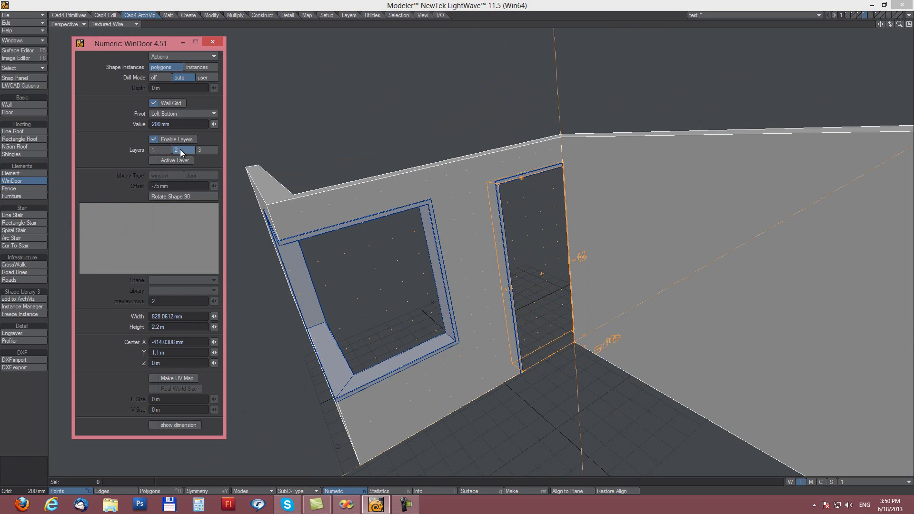
left_click(154, 161)
left_click(156, 161)
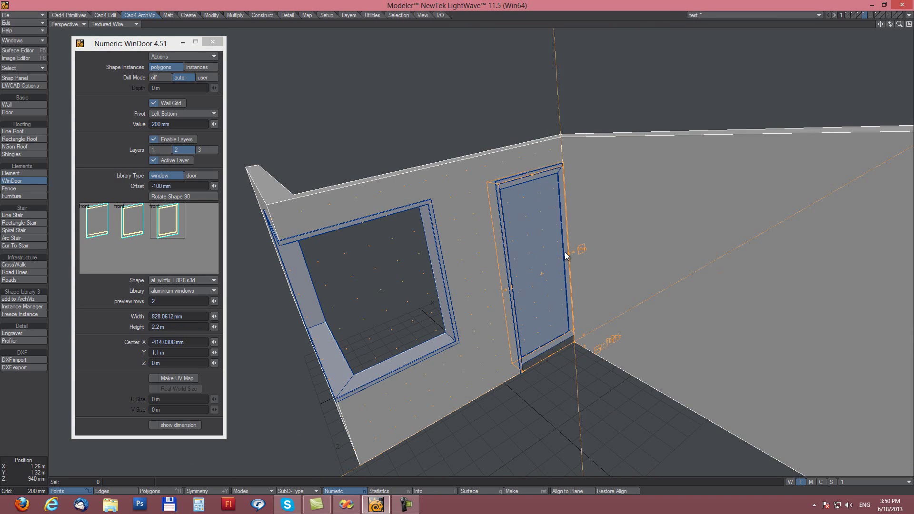
left_click_drag(566, 253, 545, 201, "alt")
right_click(534, 225)
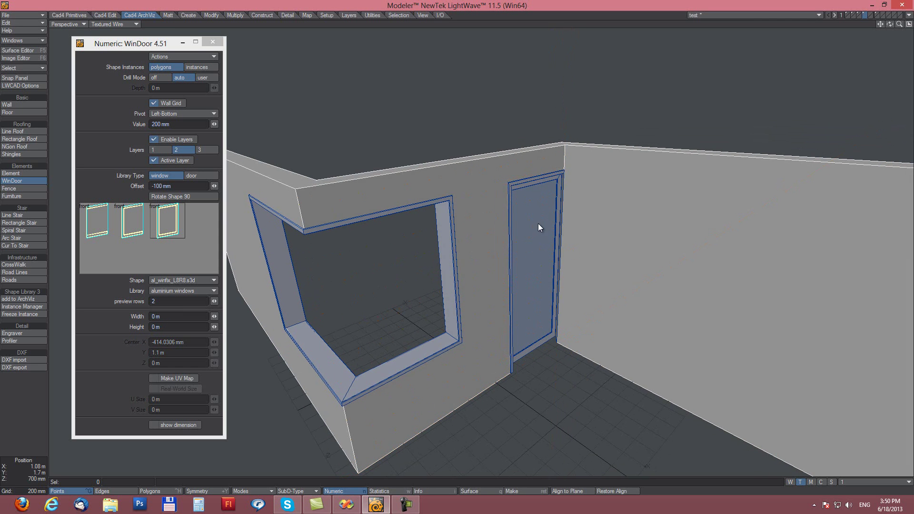
Add an adjoining framed window about 1.09 m wide and 2.2 m high on the far wall and accept it.
left_click_drag(656, 204, 556, 343)
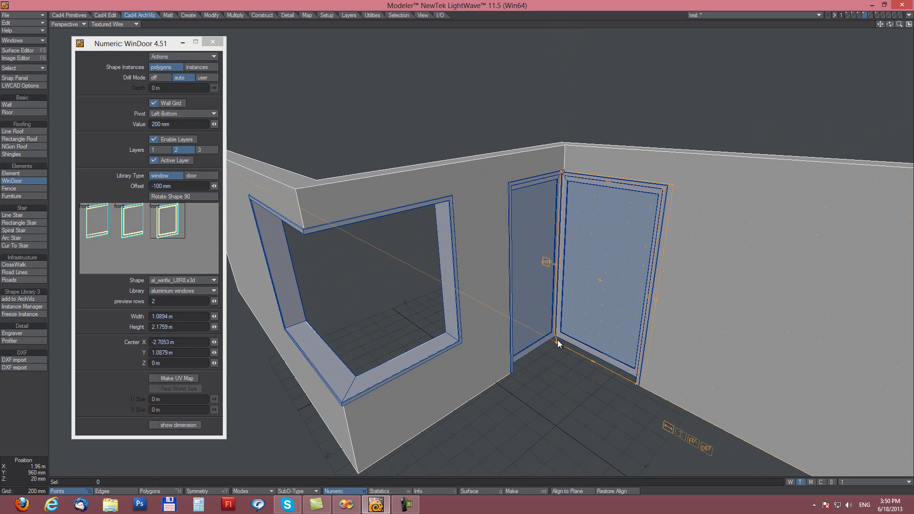
left_click_drag(607, 182, 479, 110)
left_click_drag(559, 139, 415, 198, "alt")
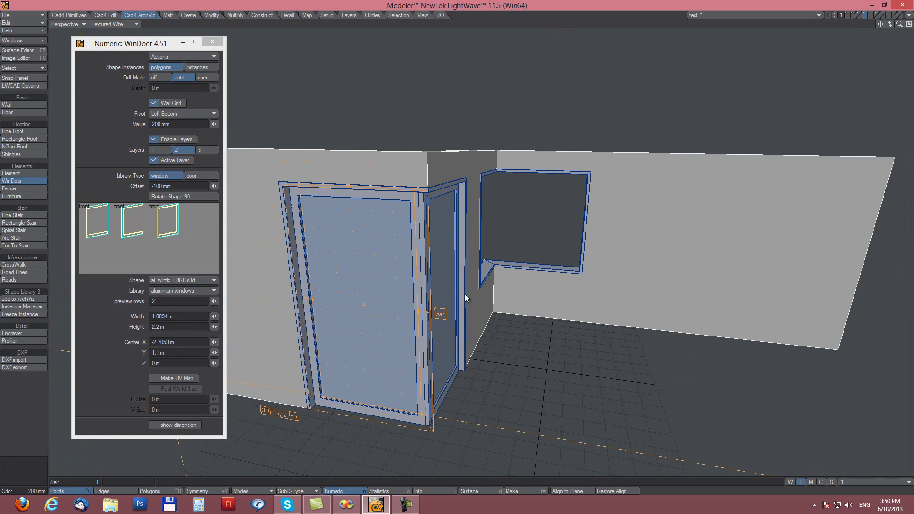
key("Return")
left_click_drag(456, 391, 532, 178, "alt")
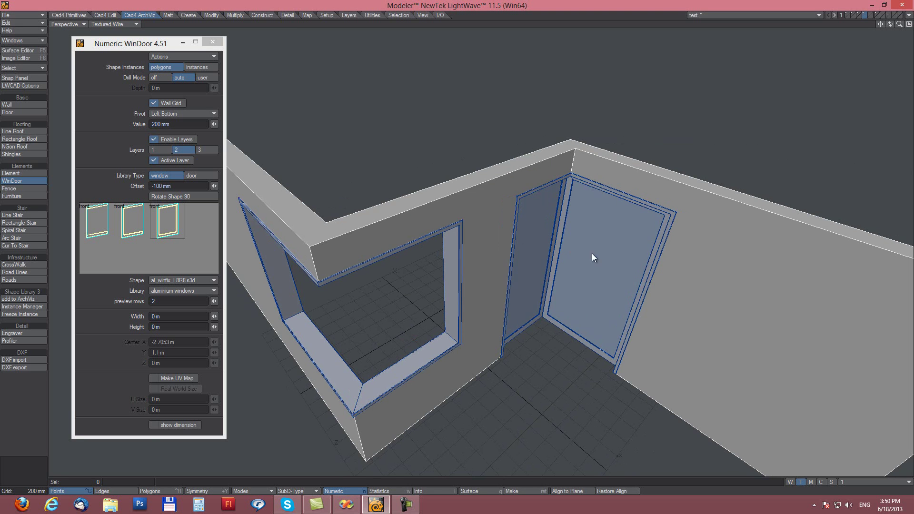
scroll(571, 248, "down", 3)
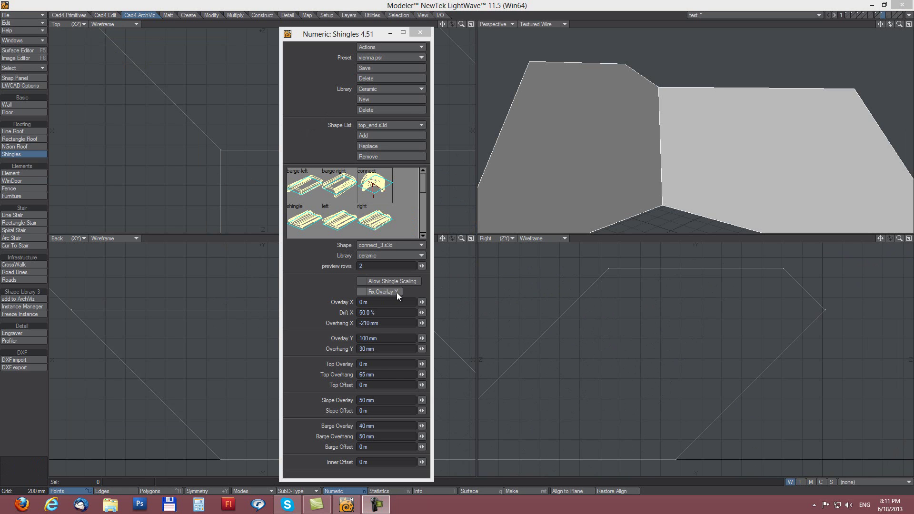
Cover the roof surfaces with ceramic shingles from the vienna preset, using a 100 mm Overlay Y.
left_click(194, 77)
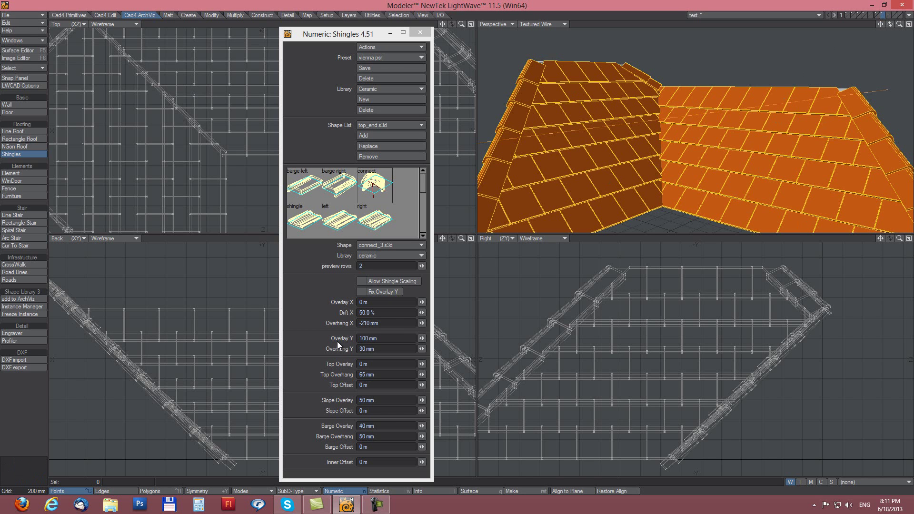
left_click(376, 339)
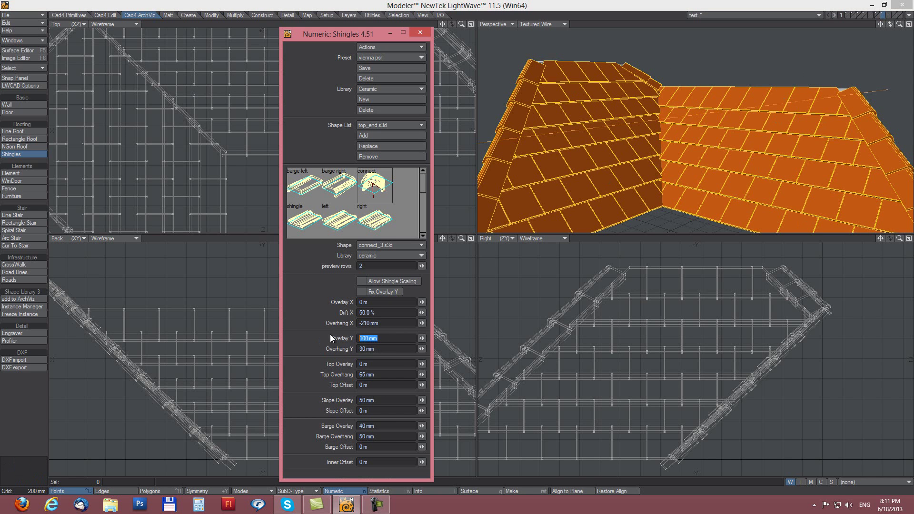
left_click(212, 121)
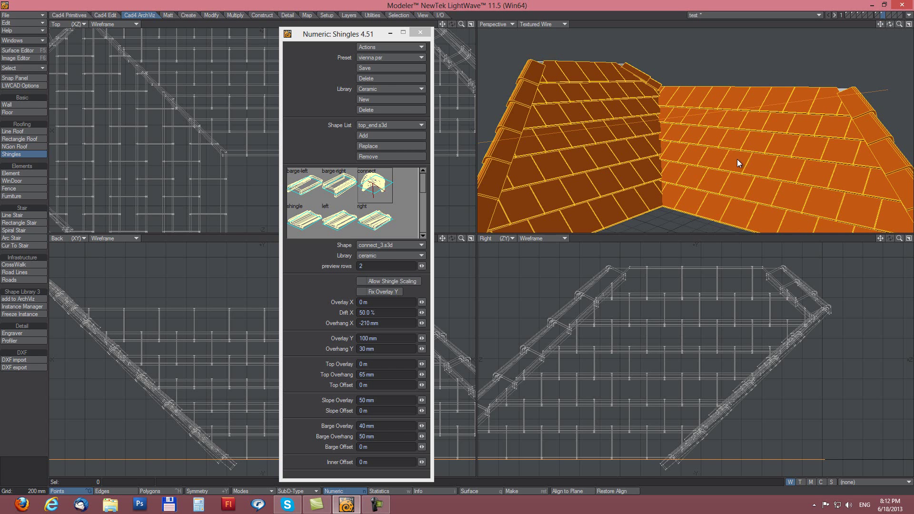
left_click_drag(695, 137, 661, 173, "alt")
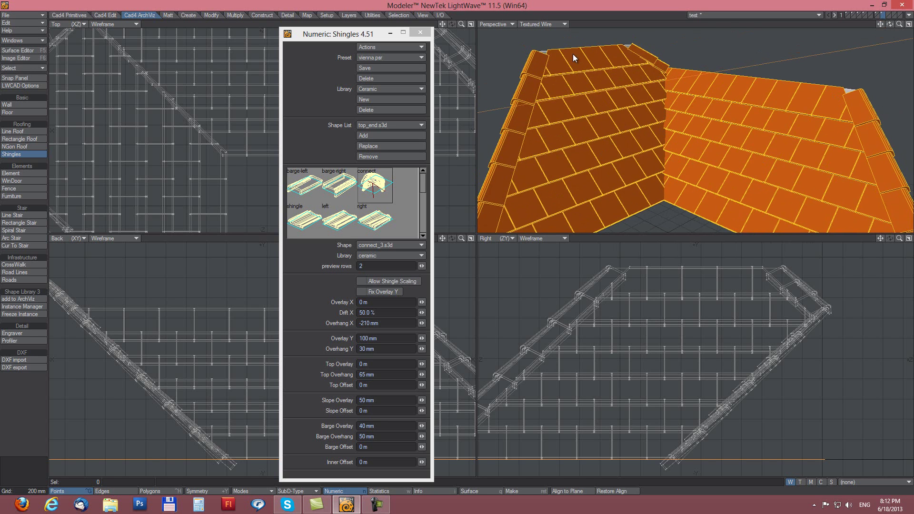
Switch Fix Overlay Y on and off to compare how the shingle rows fit the roof.
left_click(362, 292)
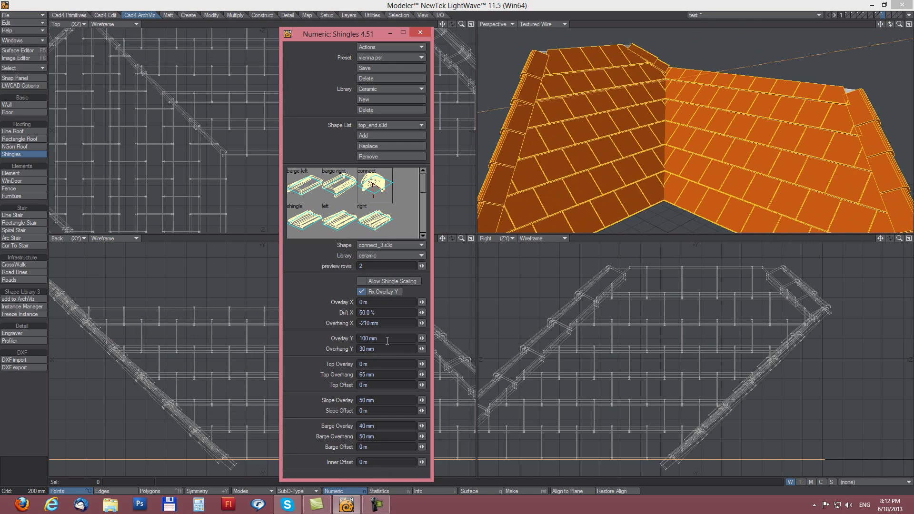
left_click_drag(379, 338, 347, 339)
left_click(362, 292)
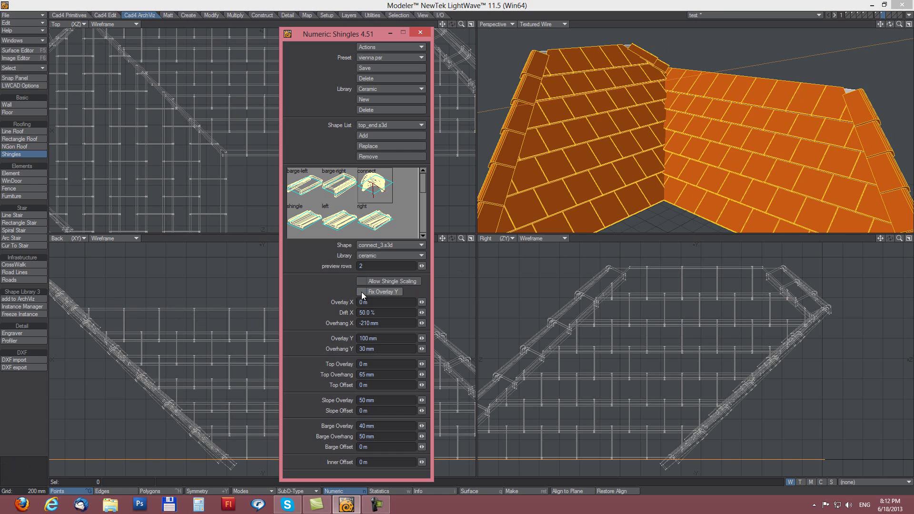
left_click(361, 293)
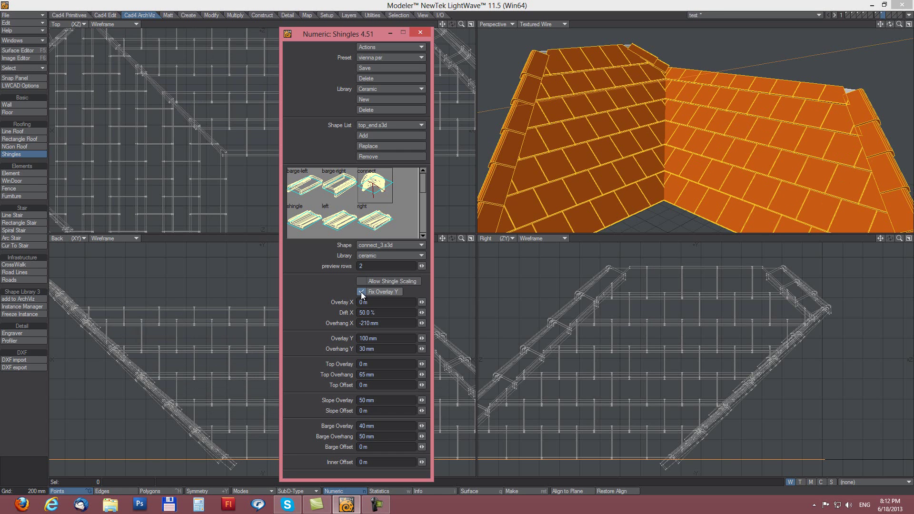
left_click(361, 292)
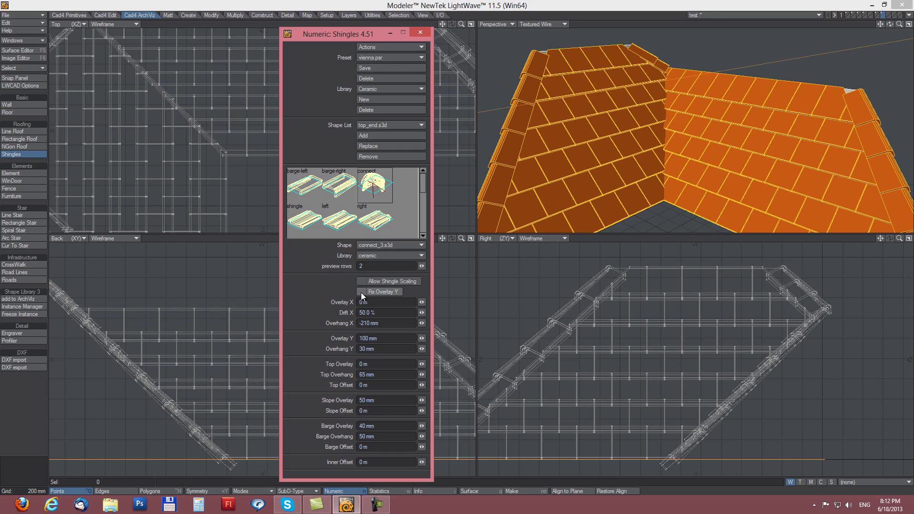